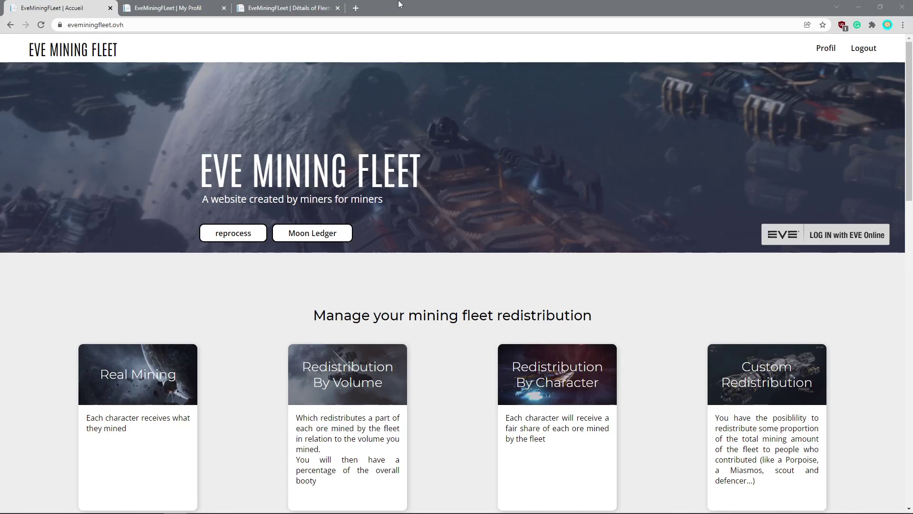
Reload the eveminingfleet.ovh home page from the browser address bar
left_click(428, 4)
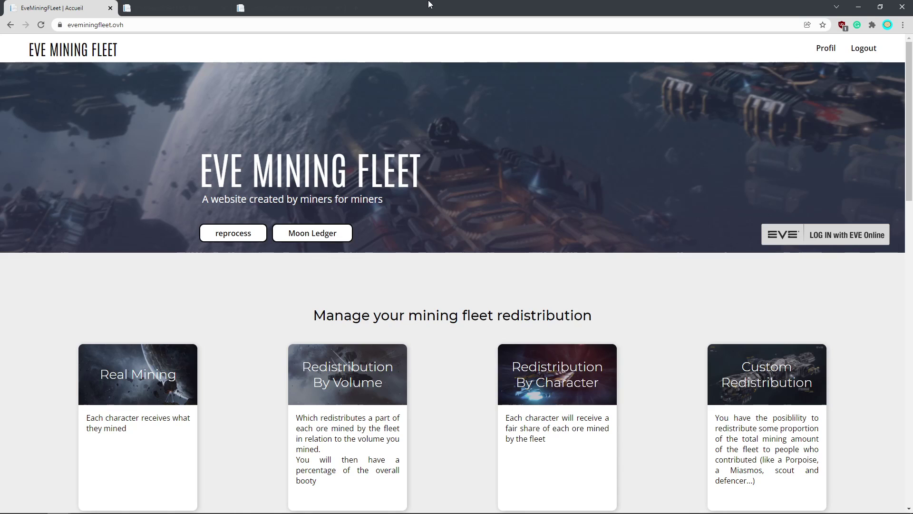
left_click(139, 27)
left_click(142, 25)
triple_click(167, 25)
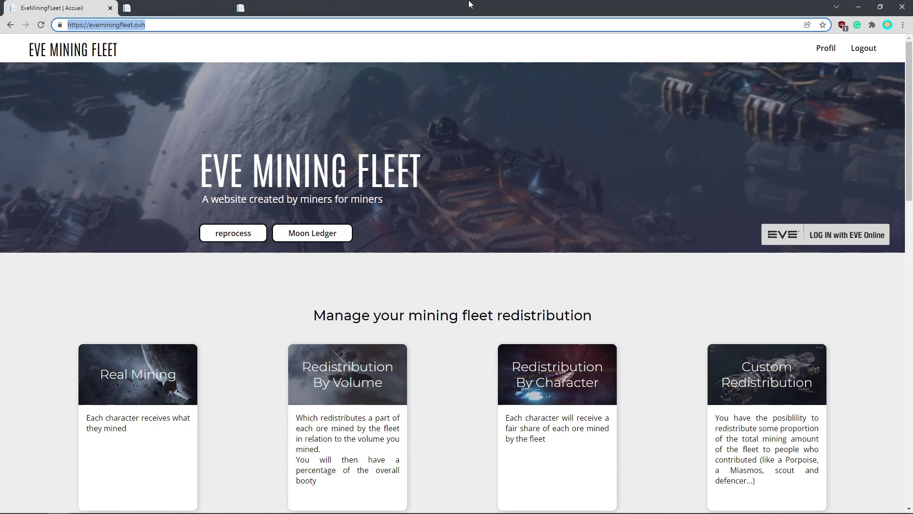
key("Return")
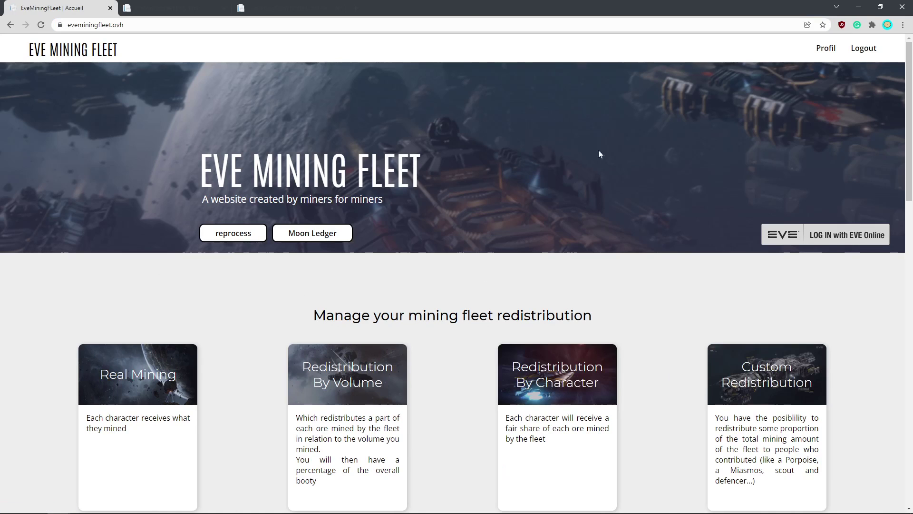
Open and then close the Reprocess calculator and Moon Ledger report tabs
left_click(257, 235)
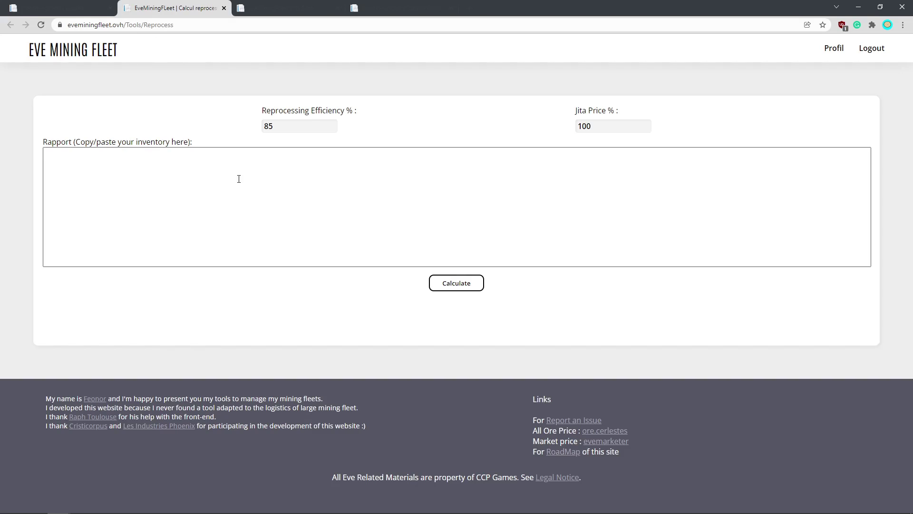
left_click(224, 8)
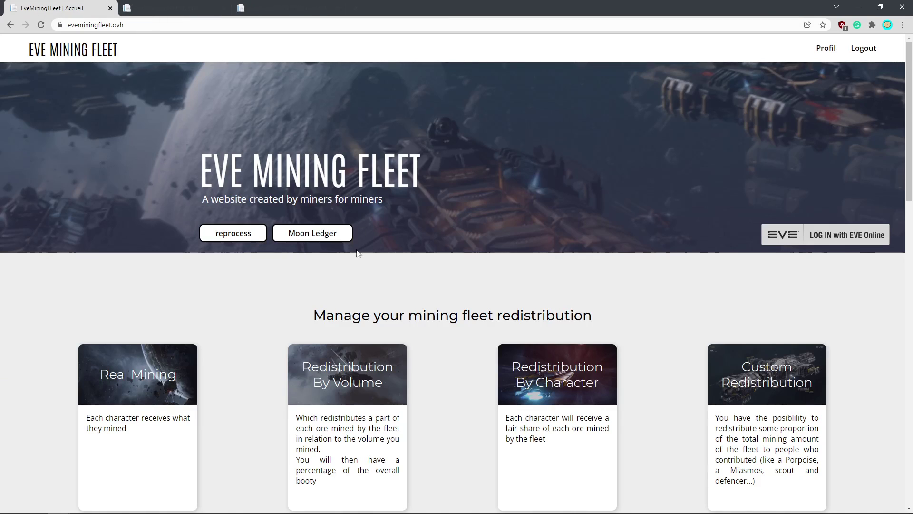
left_click(349, 238)
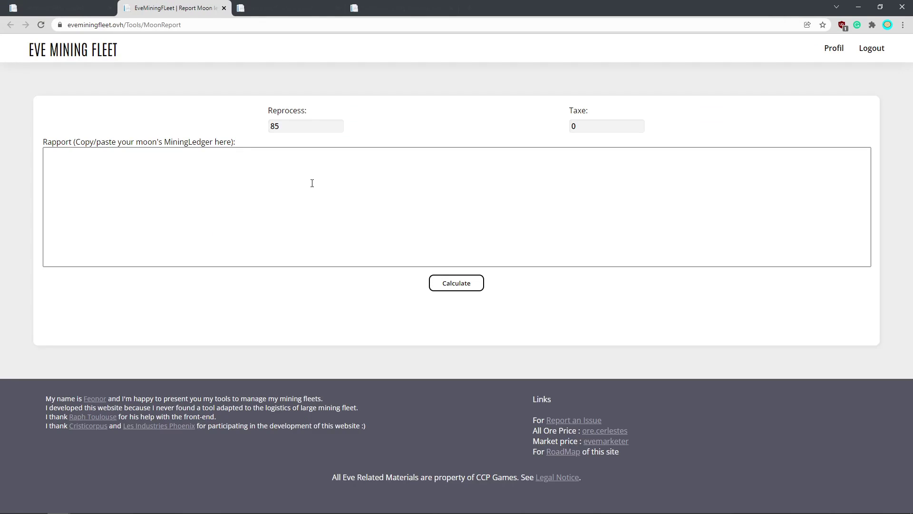
left_click(225, 7)
Scroll through the home page and switch to the My Profil tab
scroll(247, 291, "down", 2)
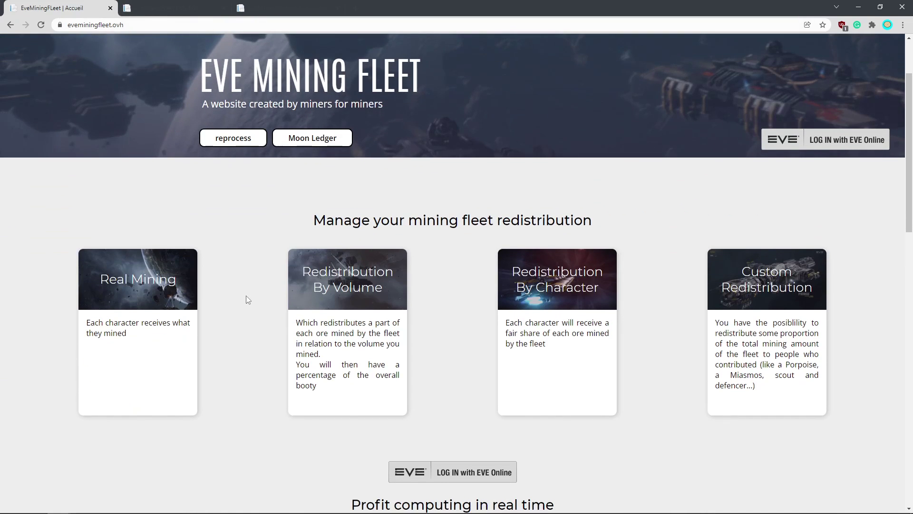
scroll(240, 328, "down", 4)
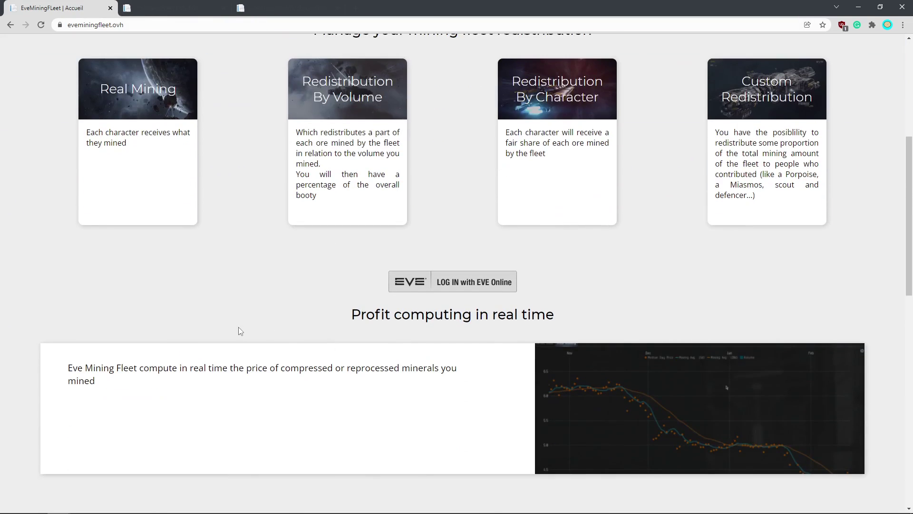
scroll(240, 331, "down", 14)
scroll(243, 329, "up", 20)
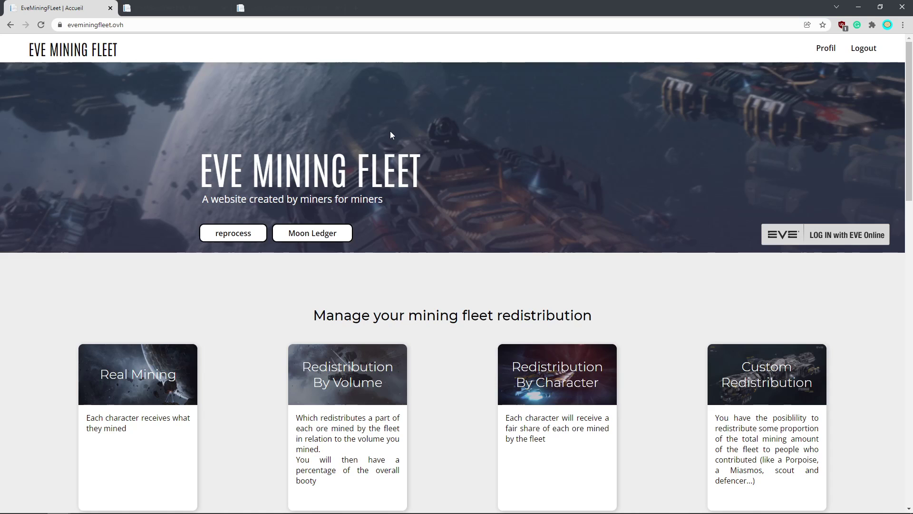
key("ctrl+Tab")
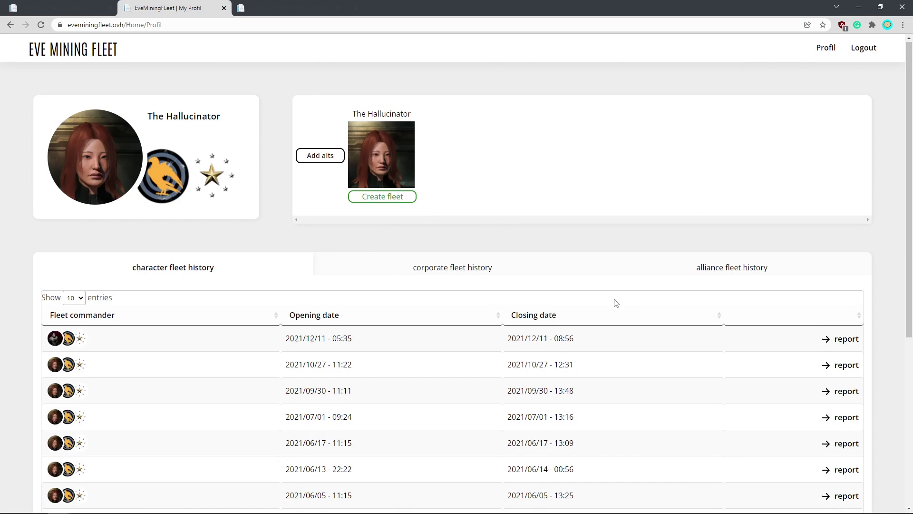
Create a new fleet (Fleet 469) and scroll down to its Fleet Gestion section
scroll(348, 300, "down", 2)
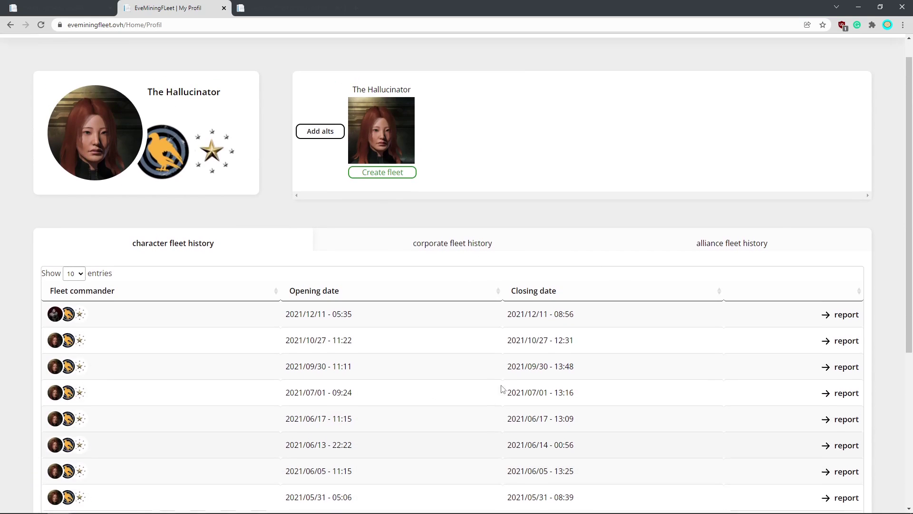
scroll(476, 305, "up", 2)
left_click(371, 204)
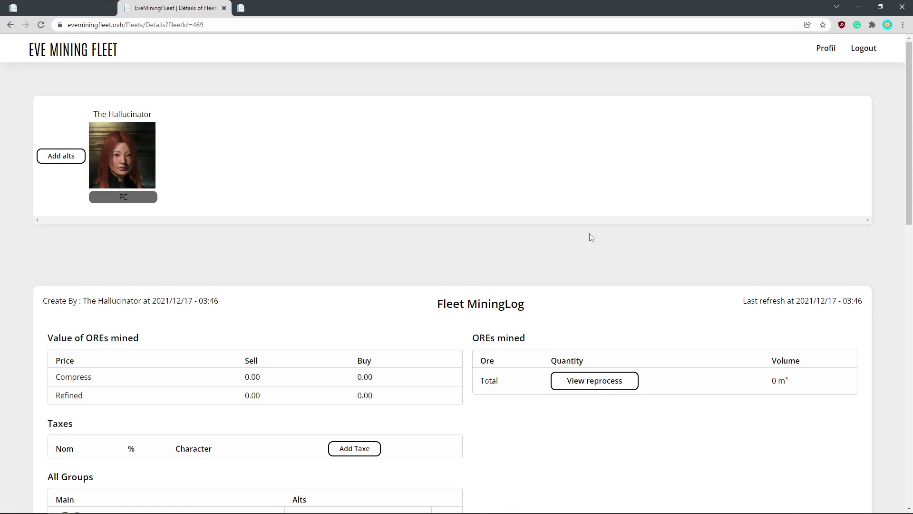
scroll(179, 142, "down", 1)
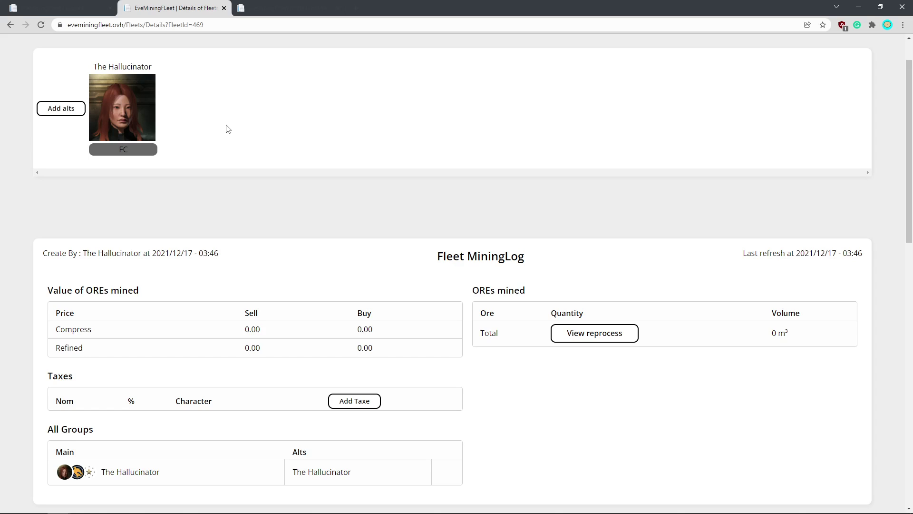
scroll(397, 180, "down", 4)
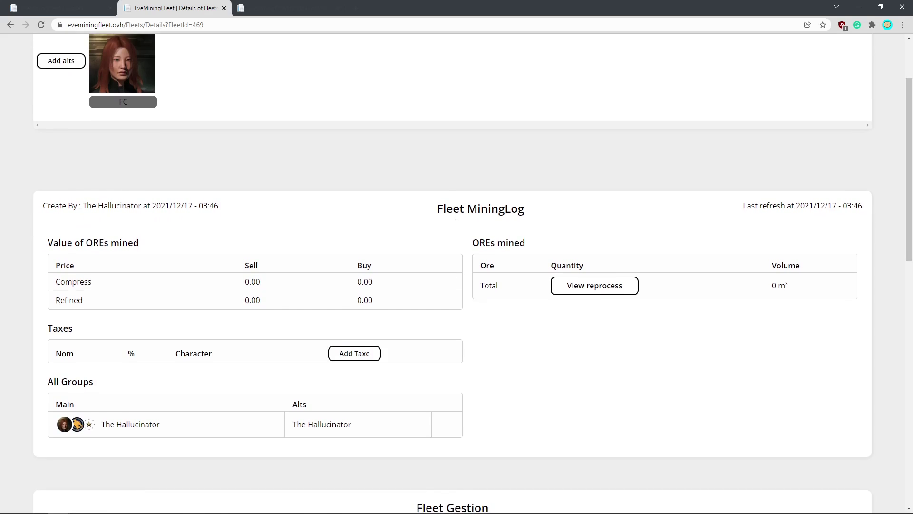
scroll(541, 277, "down", 1)
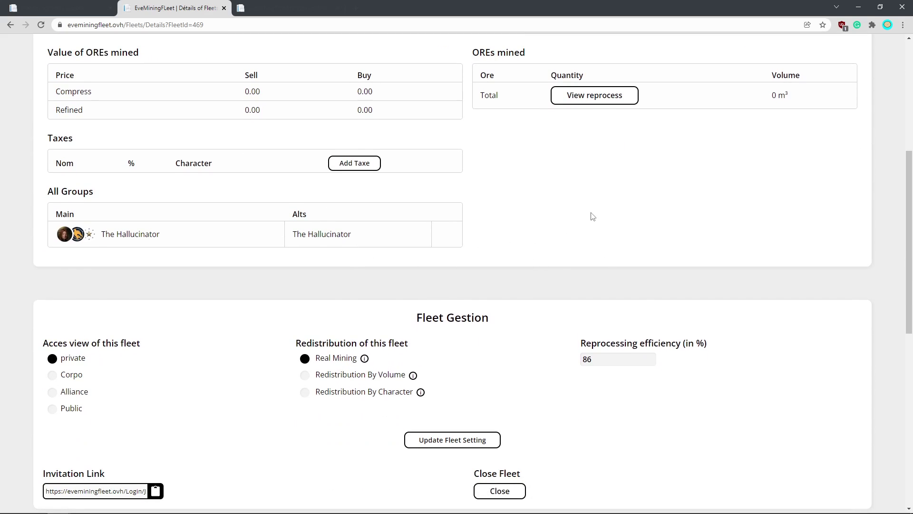
scroll(579, 218, "down", 1)
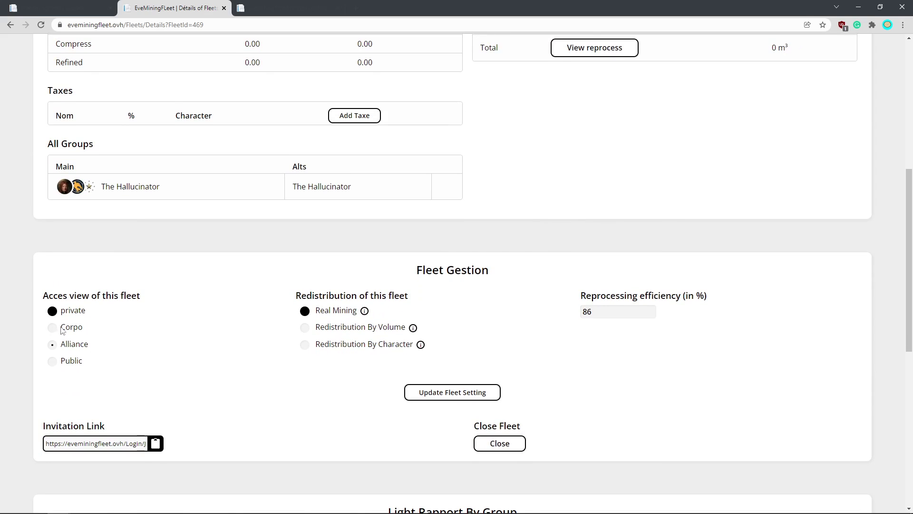
left_click_drag(62, 295, 164, 300)
left_click(164, 329)
left_click(142, 368)
key("Down")
mouse_move(412, 329)
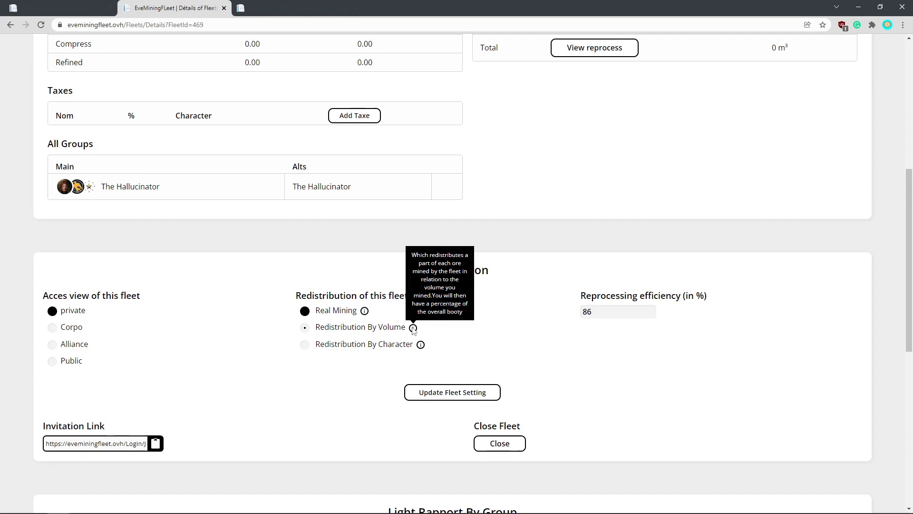
Set Fleet 469 to Redistribution By Volume with Public access
mouse_move(368, 314)
left_click(363, 330)
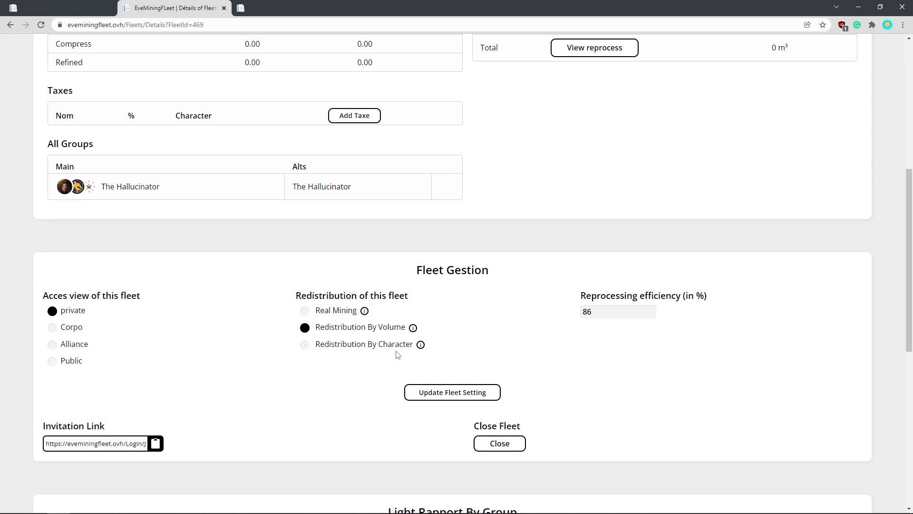
mouse_move(421, 345)
scroll(602, 329, "up", 2)
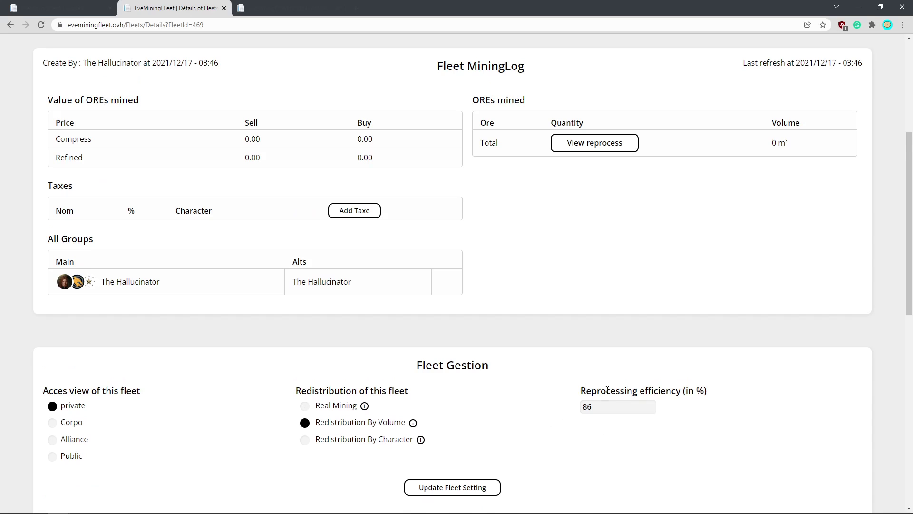
scroll(545, 403, "down", 2)
left_click(52, 361)
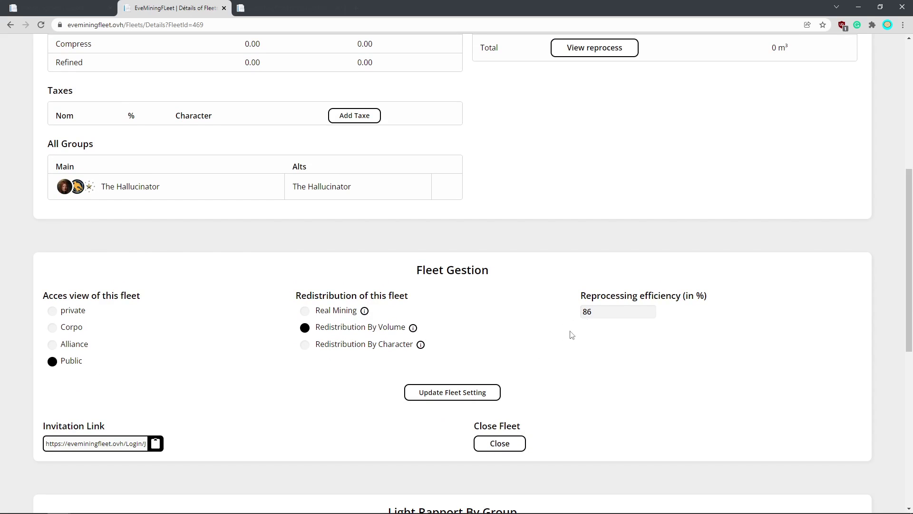
scroll(531, 336, "up", 1)
scroll(532, 334, "up", 3)
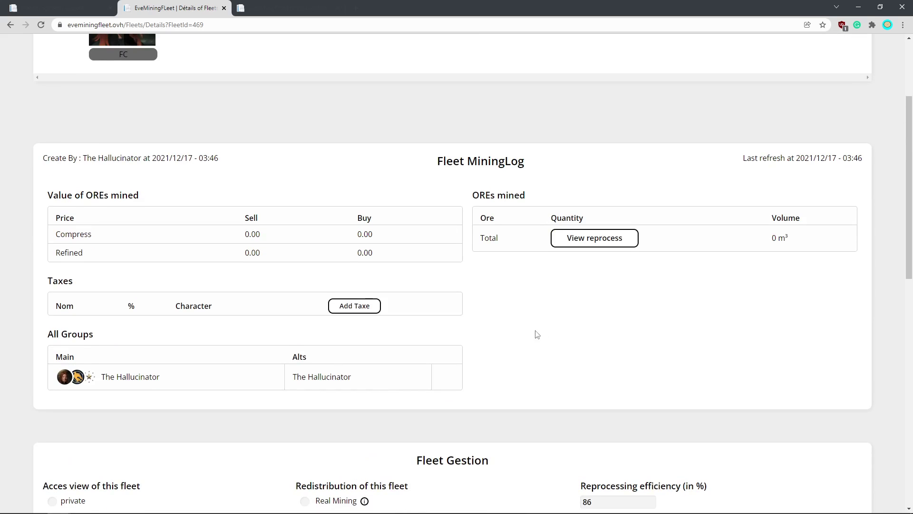
scroll(492, 324, "down", 1)
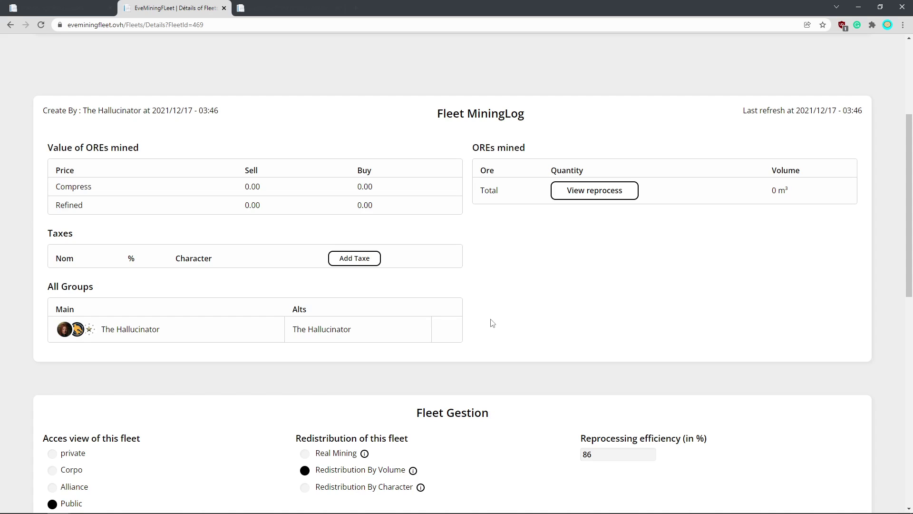
Edit the fleet's tax, naming it Booster with a 4% tax rate
left_click(356, 263)
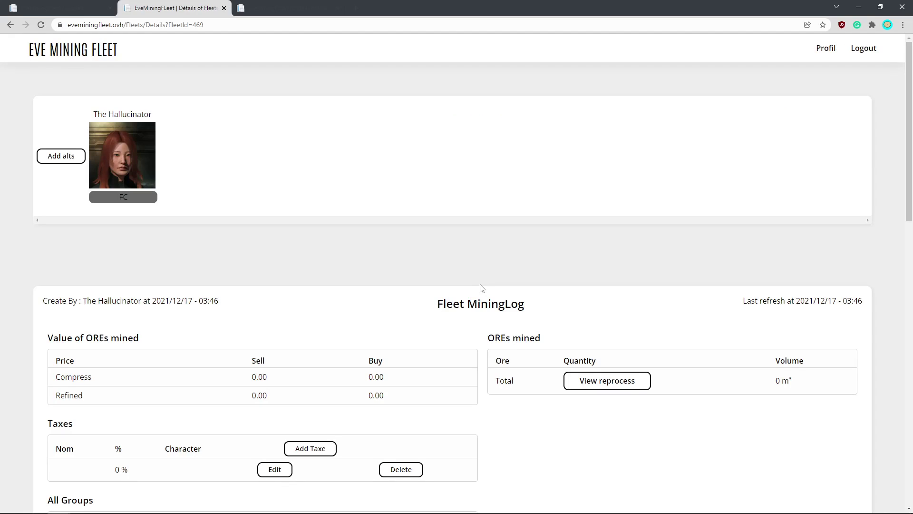
scroll(480, 288, "down", 4)
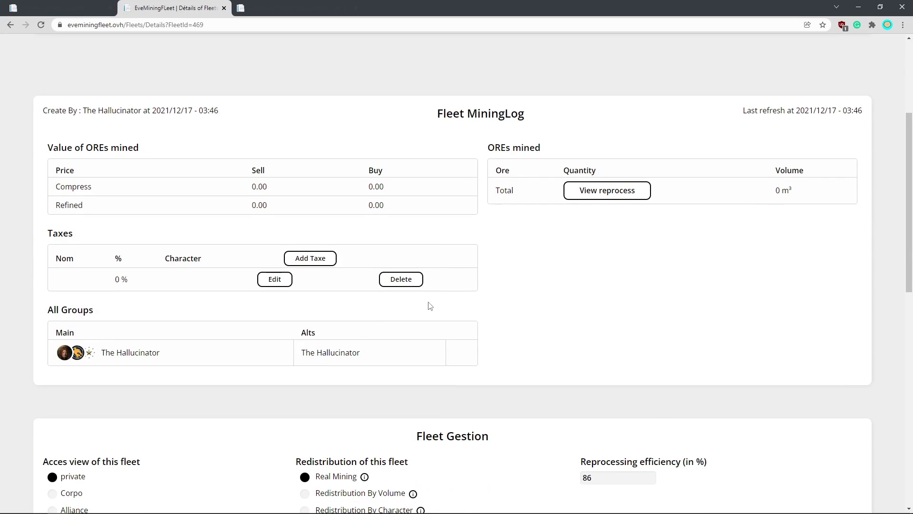
left_click(273, 286)
left_click(422, 198)
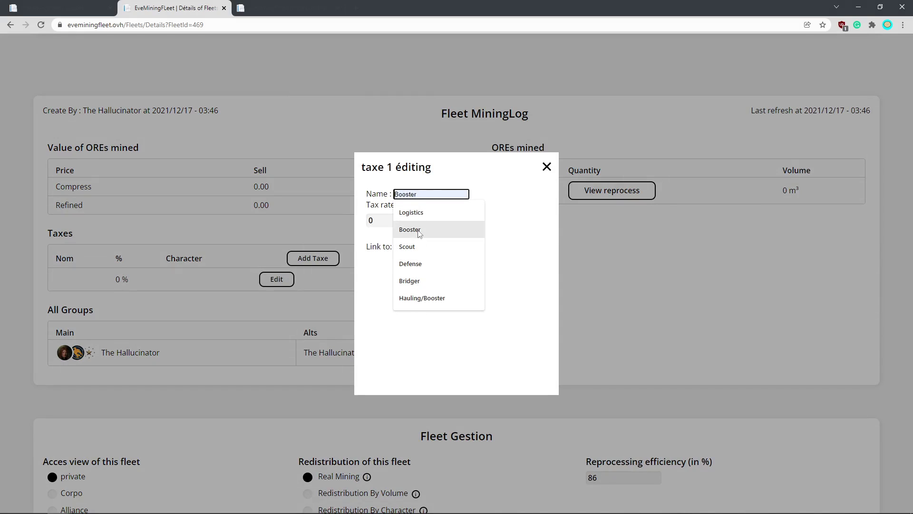
left_click(409, 229)
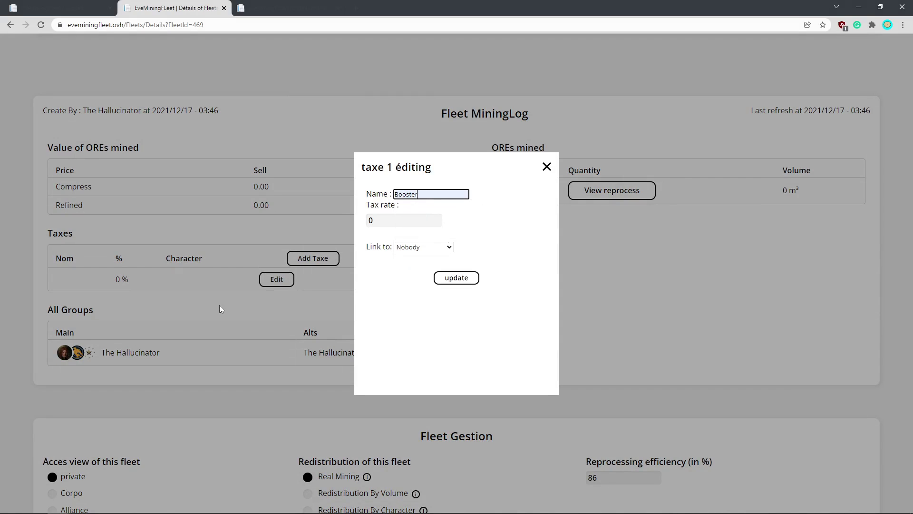
key("Tab")
type("4")
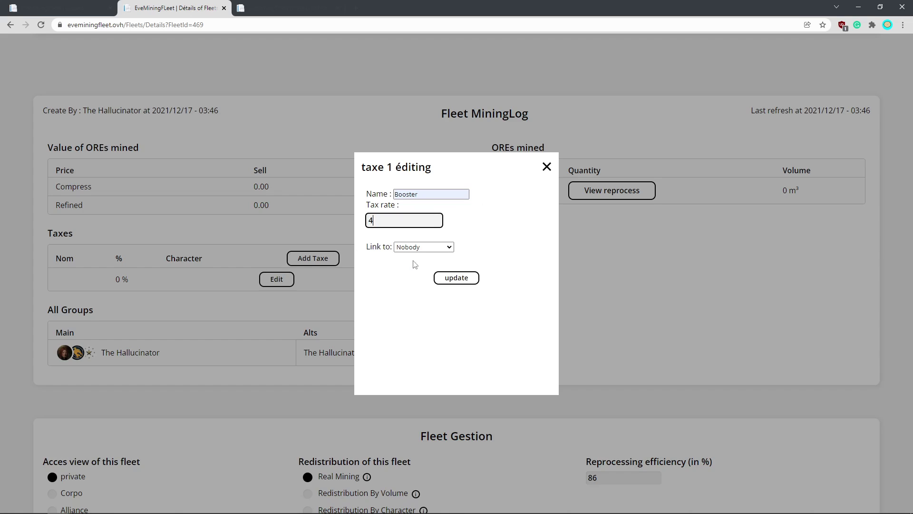
Link the Booster tax to the fleet commander's character and save it
left_click(430, 248)
left_click(430, 250)
left_click(431, 249)
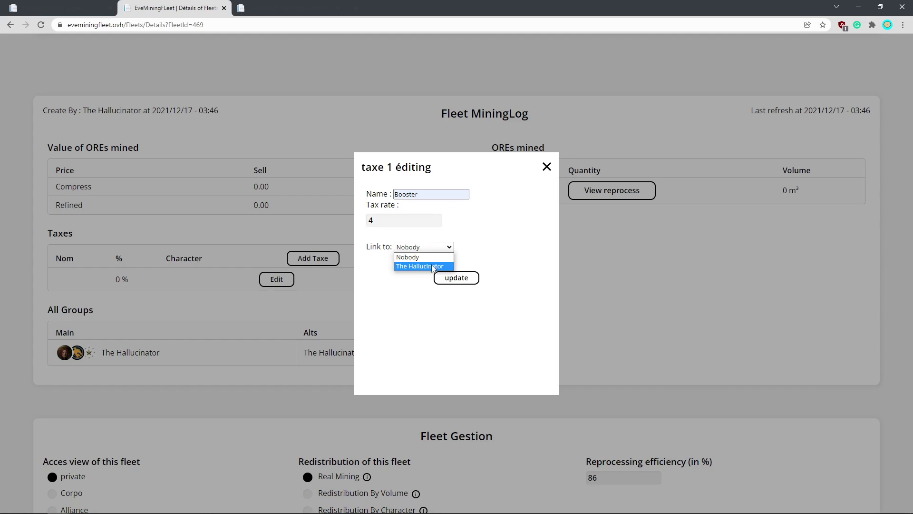
left_click(412, 266)
left_click(425, 249)
left_click(417, 266)
left_click(462, 285)
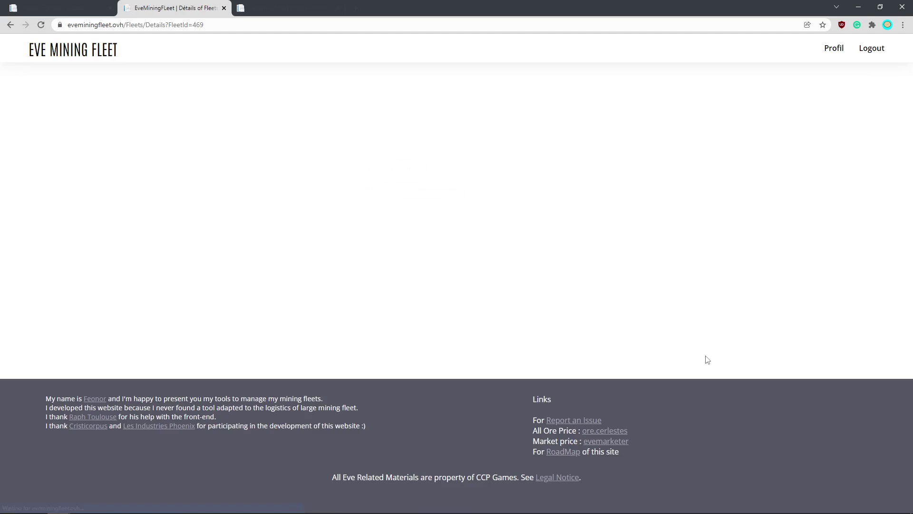
scroll(701, 360, "down", 4)
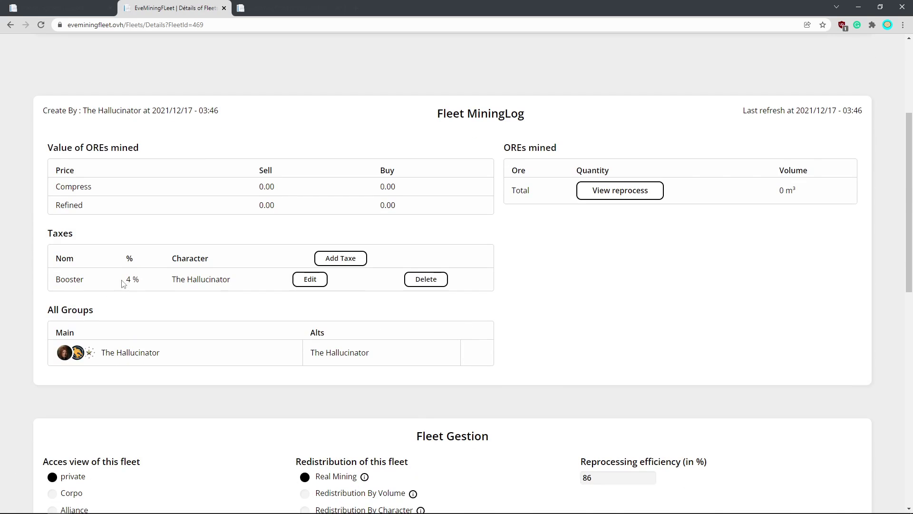
scroll(680, 288, "down", 7)
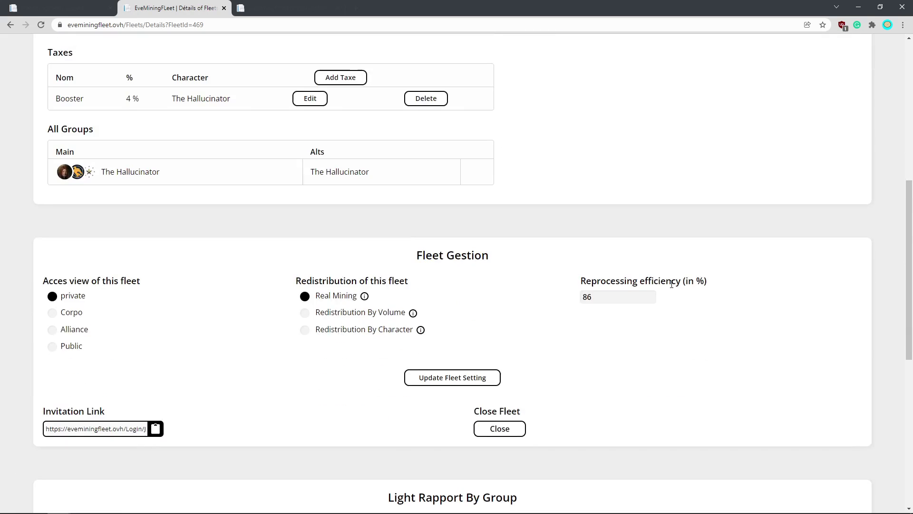
scroll(594, 291, "up", 8)
scroll(593, 293, "down", 3)
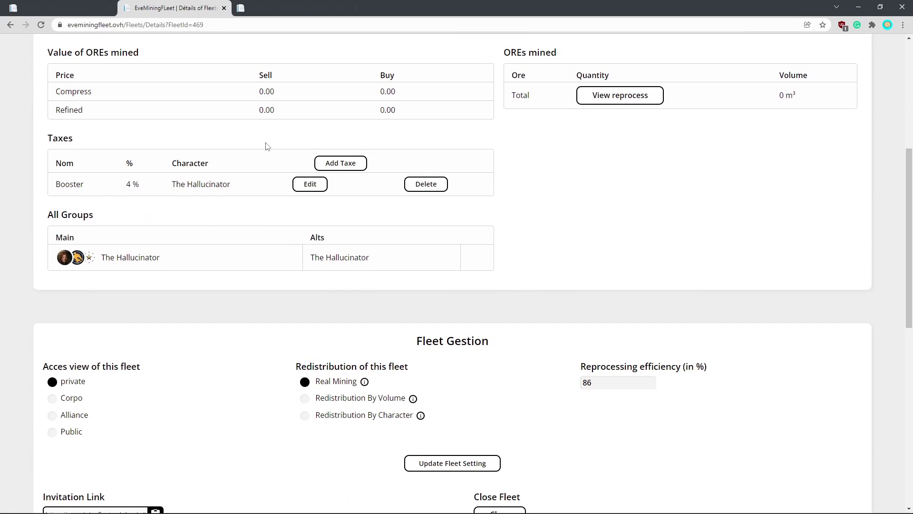
scroll(468, 223, "down", 2)
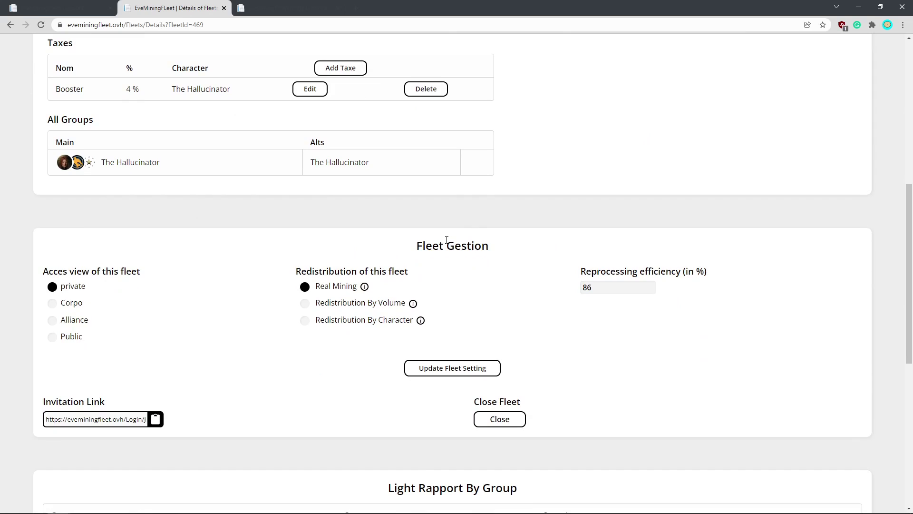
scroll(451, 238, "down", 2)
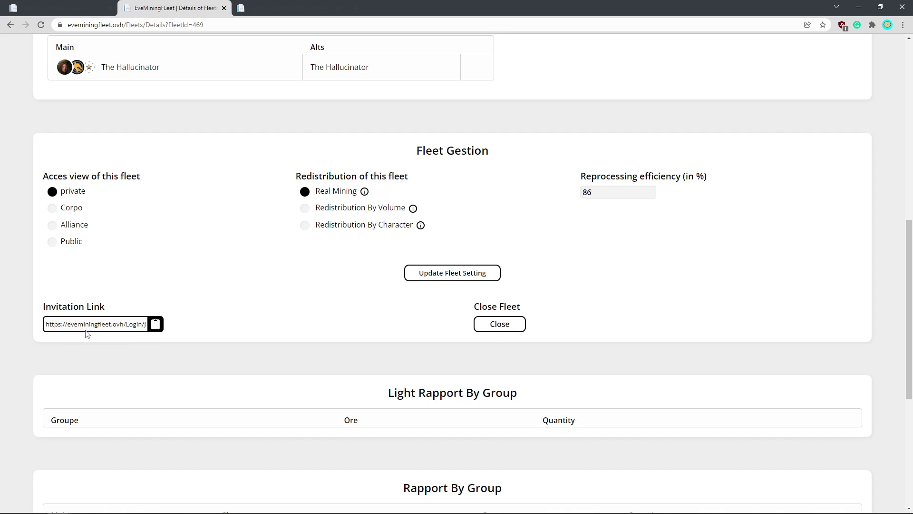
Copy Fleet 469's invitation link to the clipboard
left_click_drag(59, 328, 132, 329)
left_click(155, 325)
left_click(67, 328)
left_click_drag(52, 329, 143, 329)
left_click(219, 329)
Load the invitation link in a new tab and authorize the first character through EVE SSO
left_click(110, 332)
left_click_drag(66, 330, 143, 327)
triple_click(125, 331)
left_click(218, 339)
left_click(355, 10)
key("ctrl+v")
key("Return")
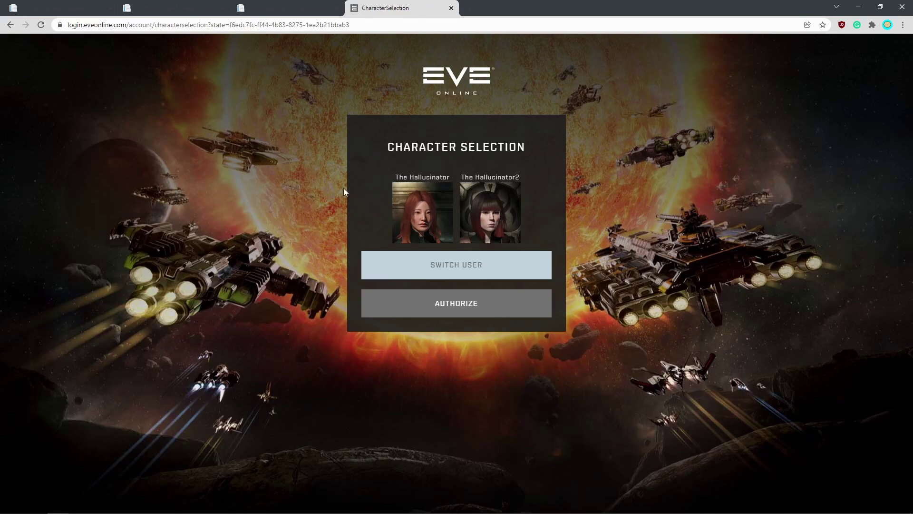
left_click(407, 206)
left_click(446, 294)
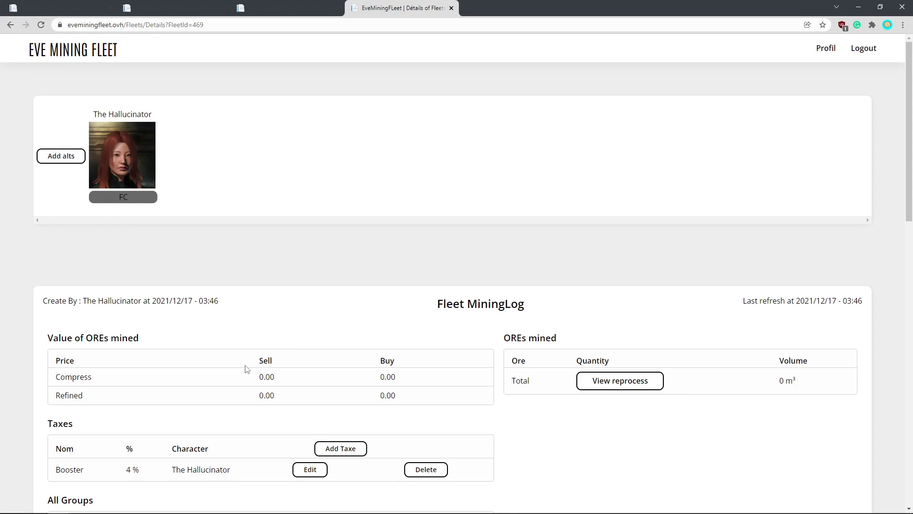
scroll(247, 369, "down", 15)
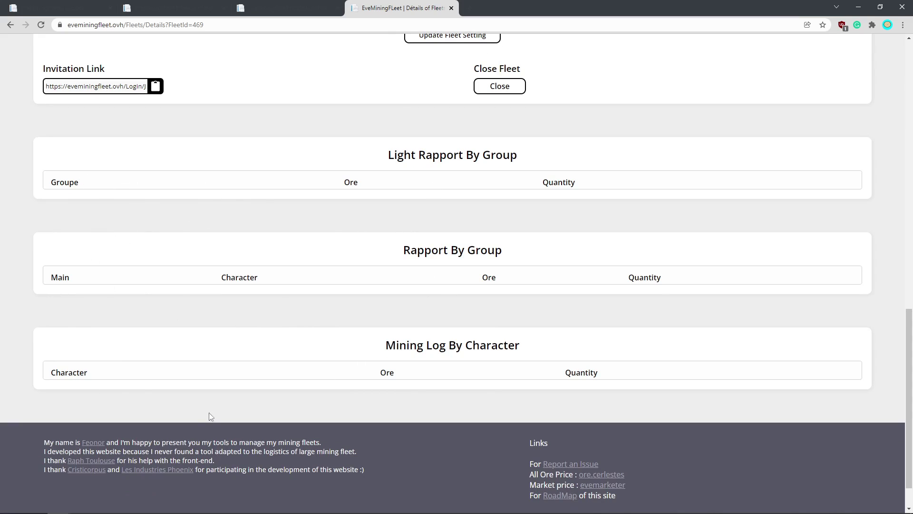
scroll(328, 304, "up", 10)
scroll(332, 291, "up", 5)
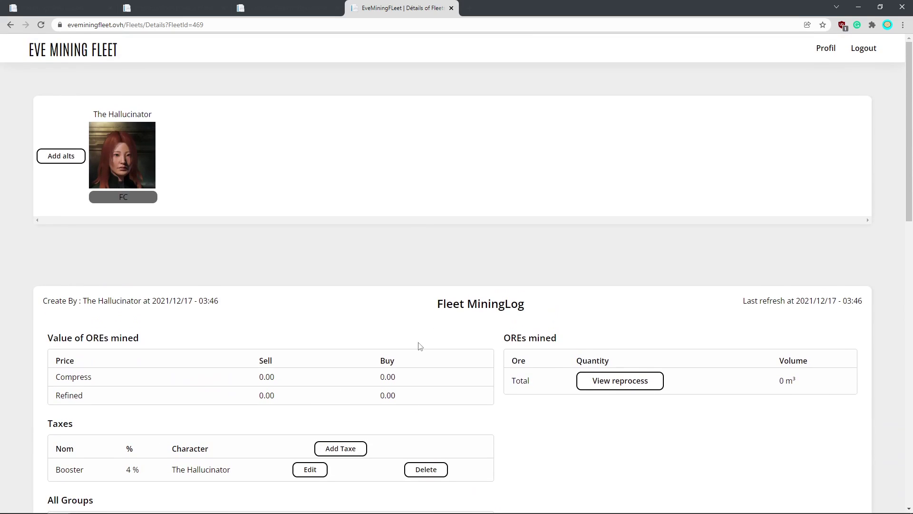
Switch to closed fleet 325's tab and highlight its Logistics 15% tax row
key("ctrl+shift+Tab")
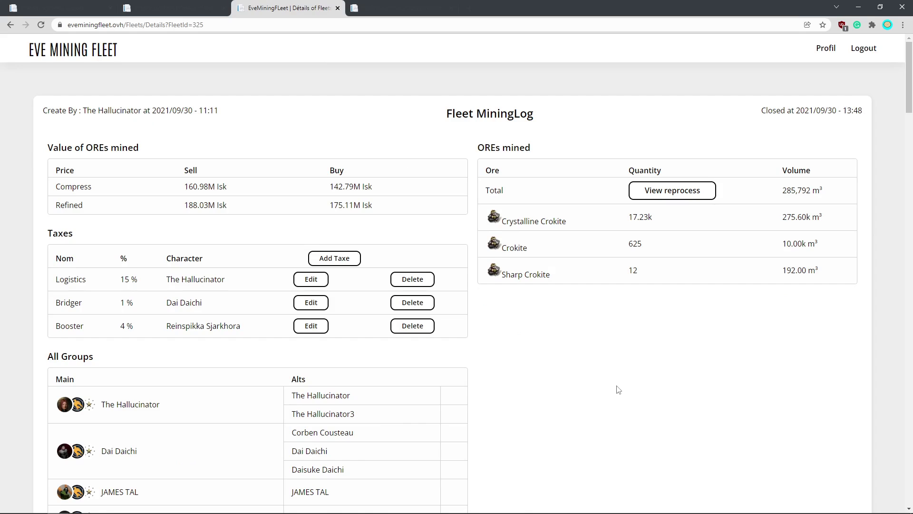
scroll(621, 389, "down", 1)
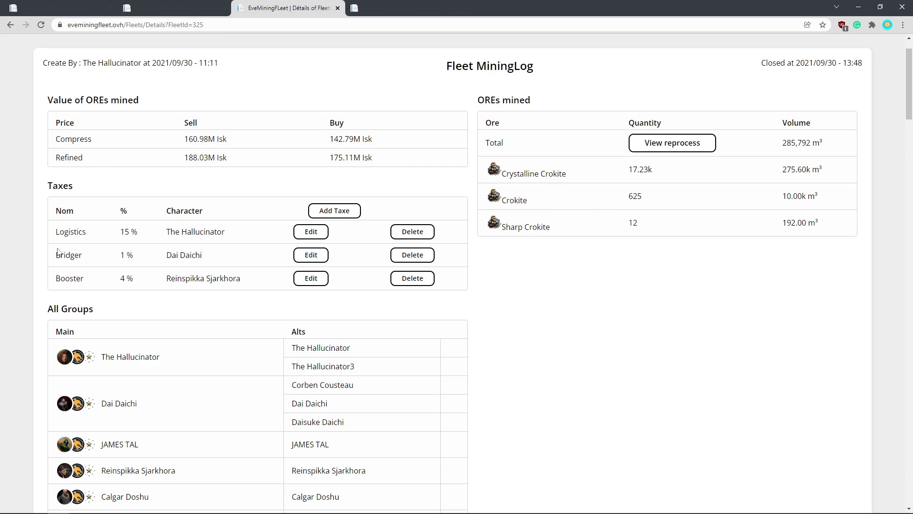
left_click_drag(55, 230, 143, 240)
left_click_drag(226, 236, 51, 233)
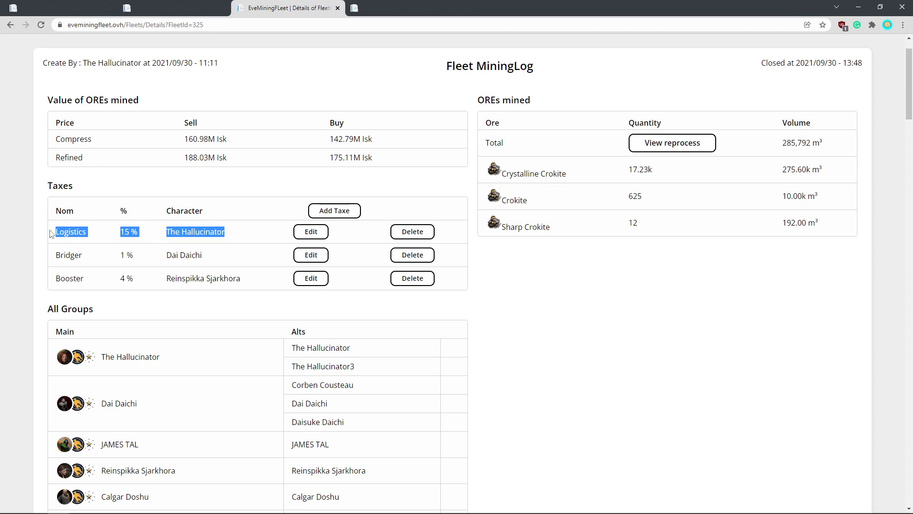
mouse_move(238, 236)
left_mouse_down()
mouse_move(62, 234)
mouse_move(234, 235)
left_mouse_up()
left_click(164, 240)
left_click(205, 249)
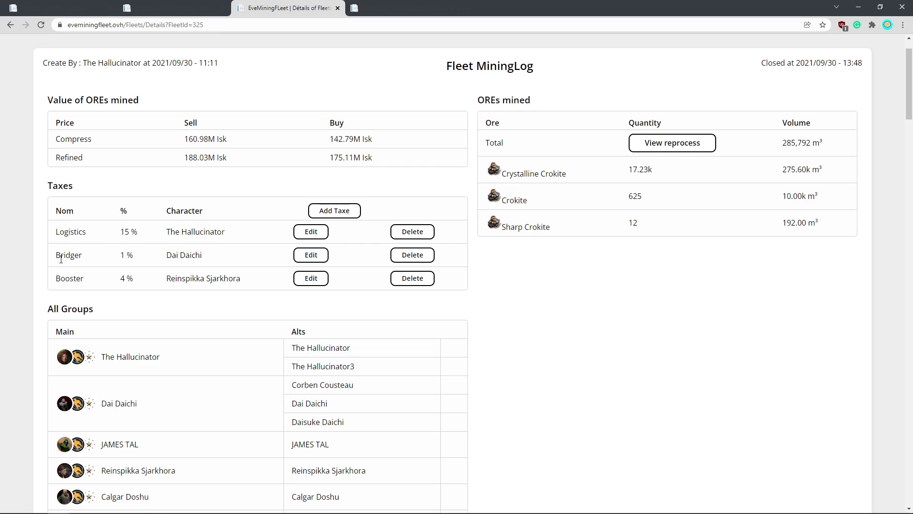
Highlight the Bridger 1% and Booster 4% tax rows
left_click_drag(61, 259, 208, 275)
left_click(208, 296)
left_click_drag(65, 279, 223, 279)
left_click(213, 311)
scroll(610, 328, "down", 2)
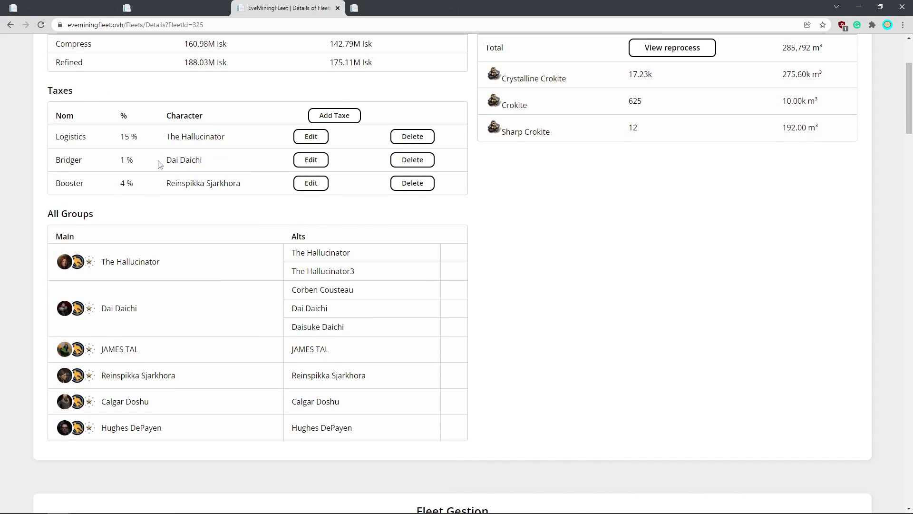
scroll(617, 324, "down", 10)
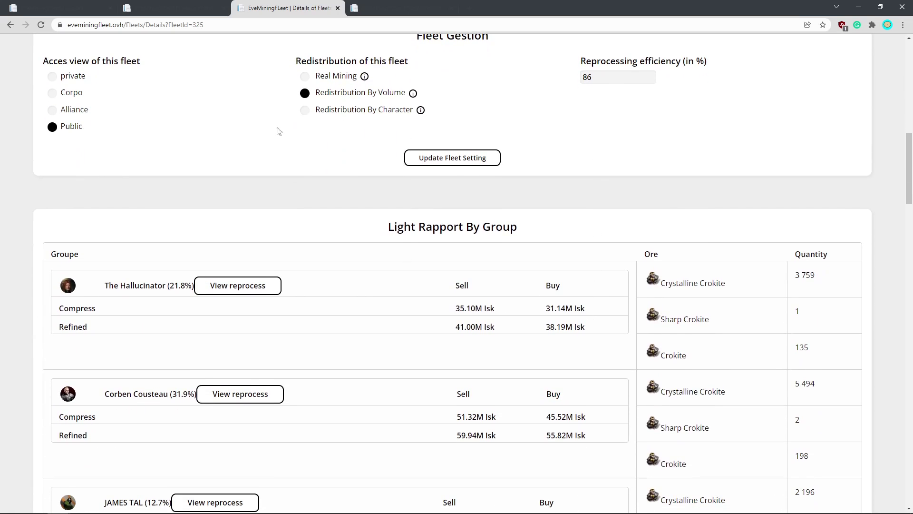
scroll(545, 284, "down", 2)
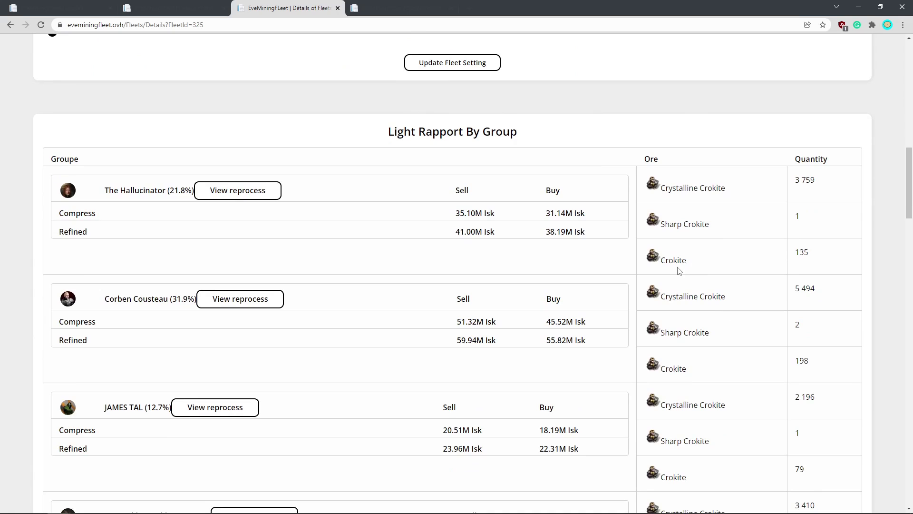
scroll(387, 286, "down", 1)
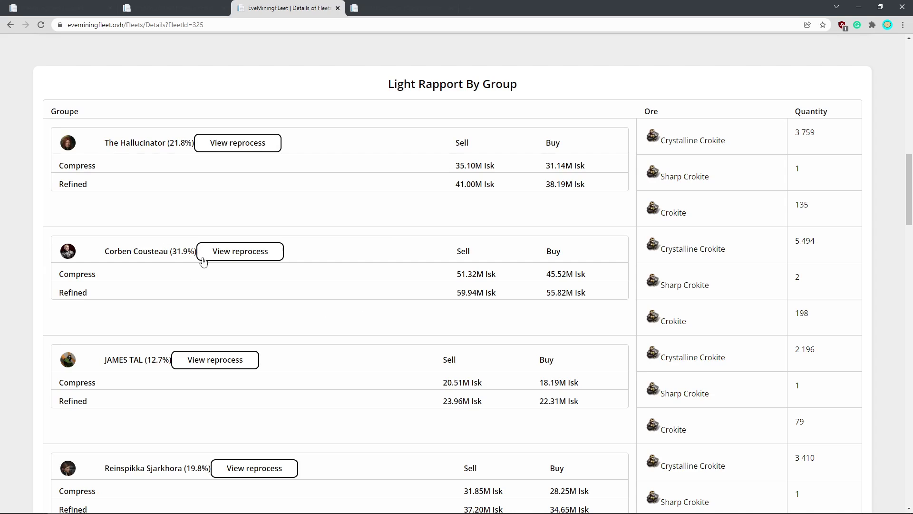
scroll(433, 312, "down", 2)
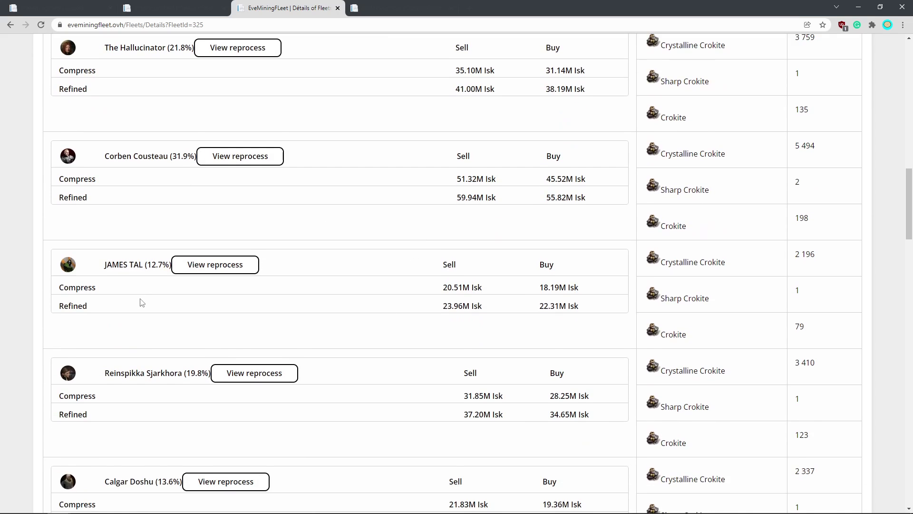
scroll(223, 347, "down", 1)
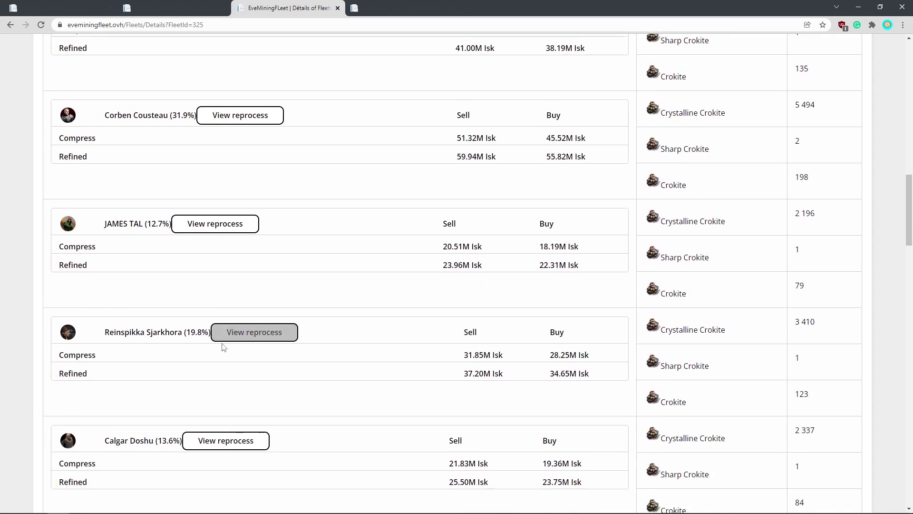
scroll(223, 347, "down", 1)
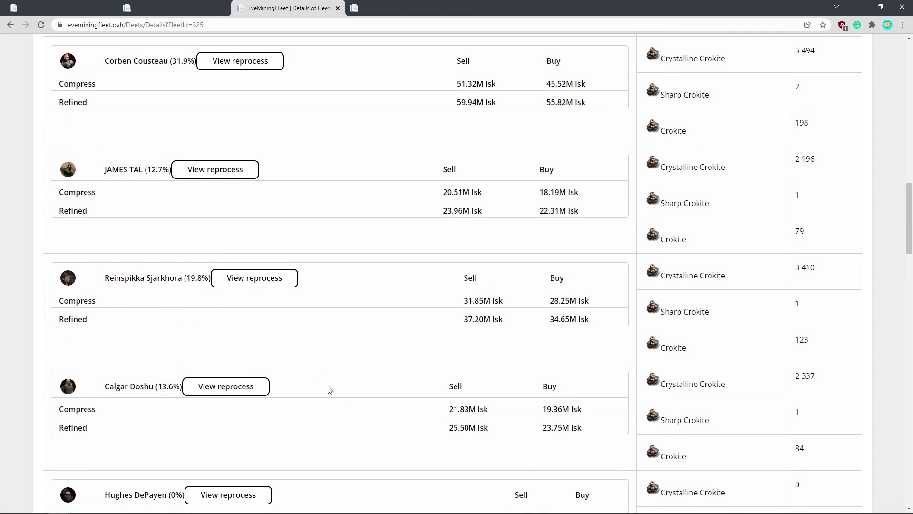
scroll(330, 389, "down", 2)
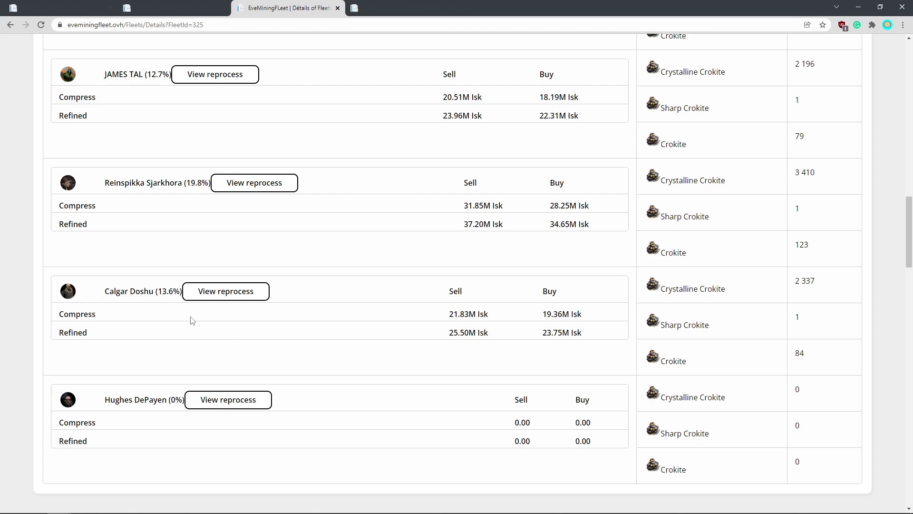
scroll(227, 336, "up", 1)
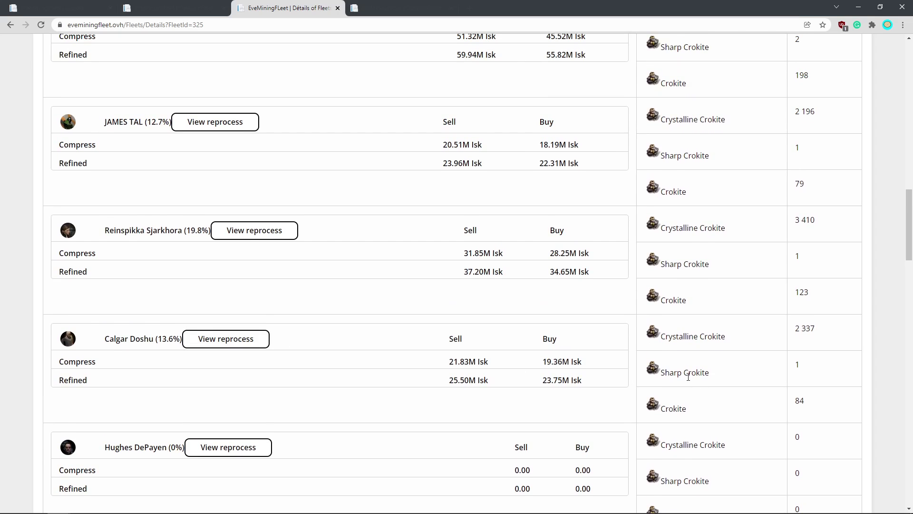
scroll(545, 375, "up", 2)
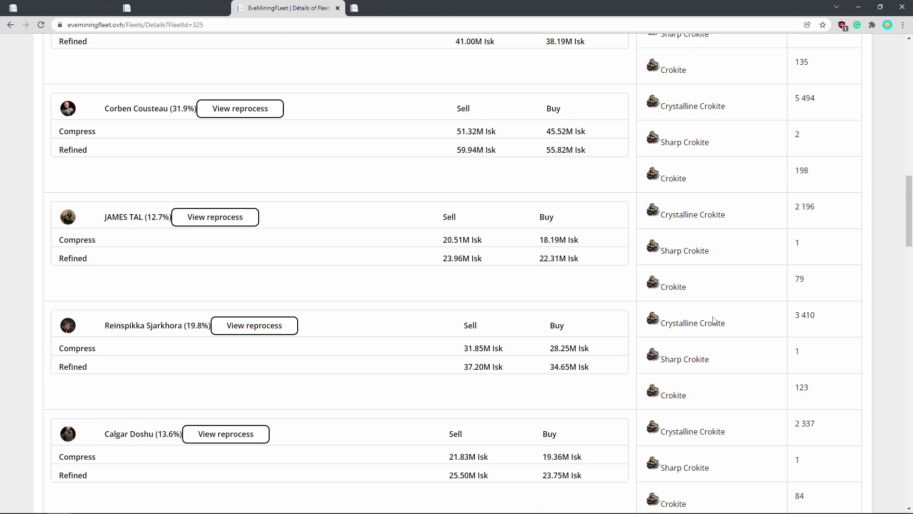
scroll(713, 319, "up", 1)
left_click_drag(649, 264, 816, 265)
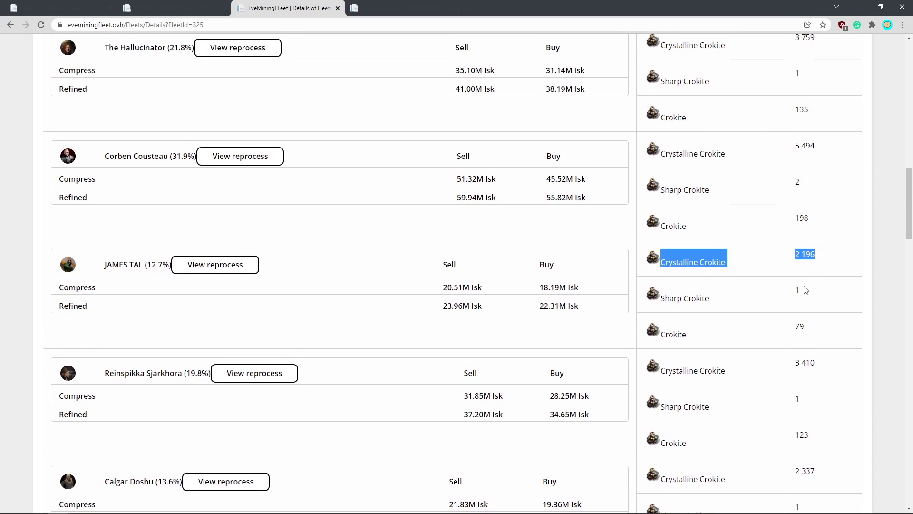
left_click(805, 289)
scroll(680, 298, "up", 2)
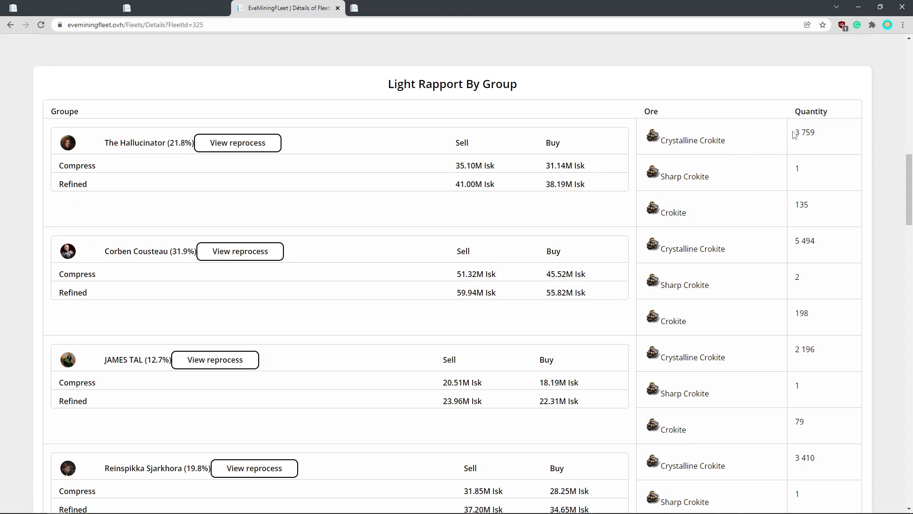
left_click_drag(788, 138, 814, 214)
left_click(767, 268)
left_click_drag(768, 268, 788, 241)
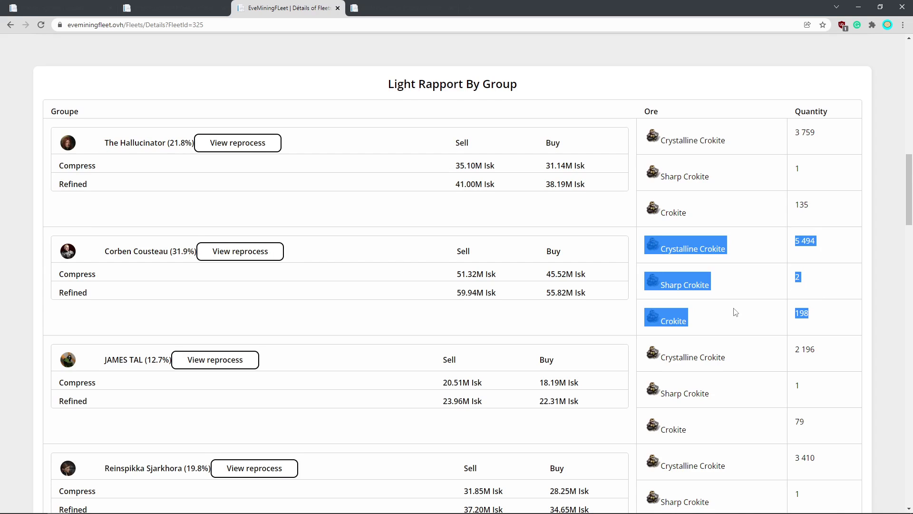
scroll(675, 310, "down", 3)
left_click(458, 409)
scroll(523, 388, "up", 7)
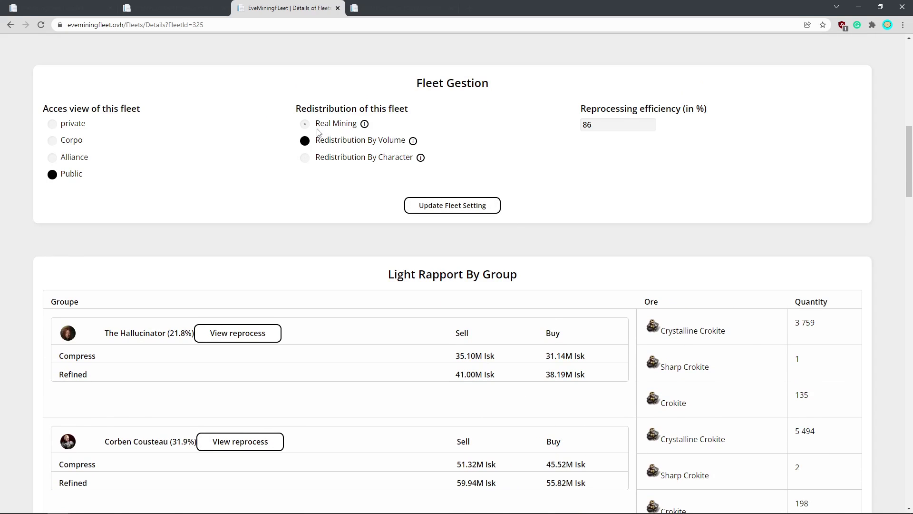
scroll(605, 310, "down", 11)
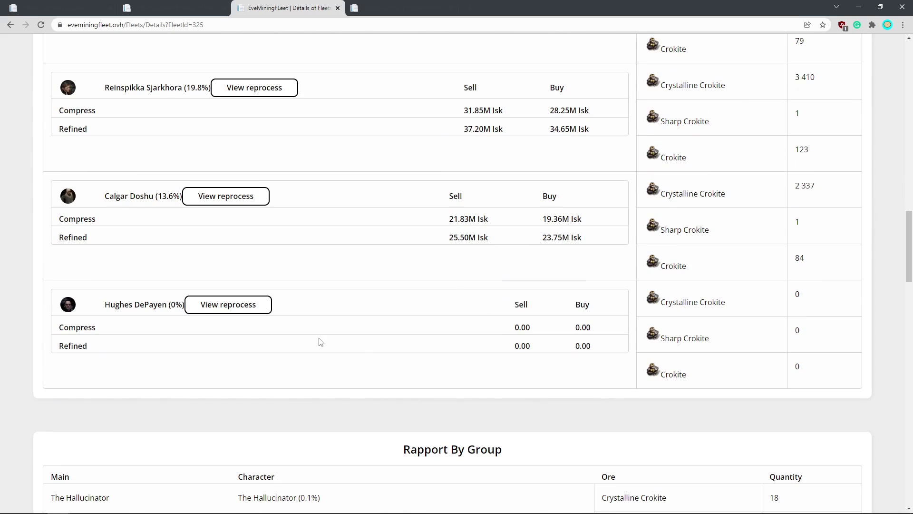
scroll(610, 350, "up", 10)
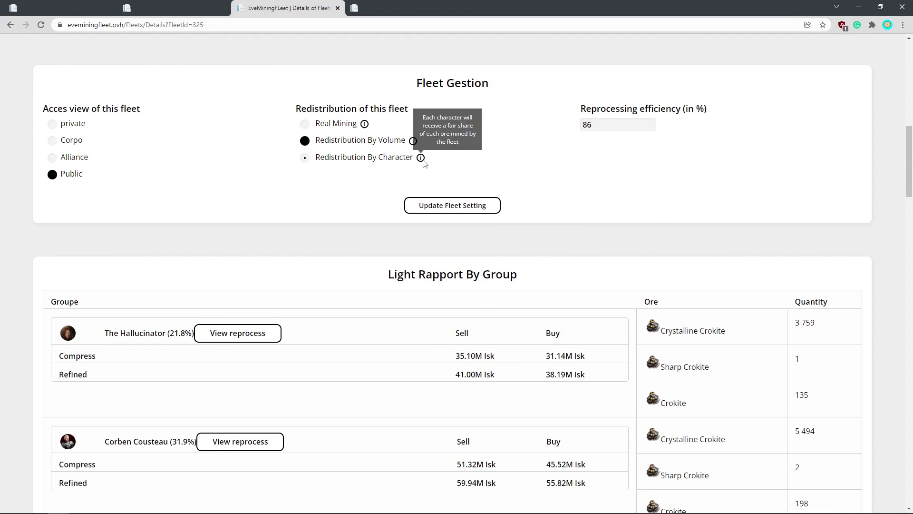
scroll(609, 360, "down", 3)
scroll(610, 359, "down", 10)
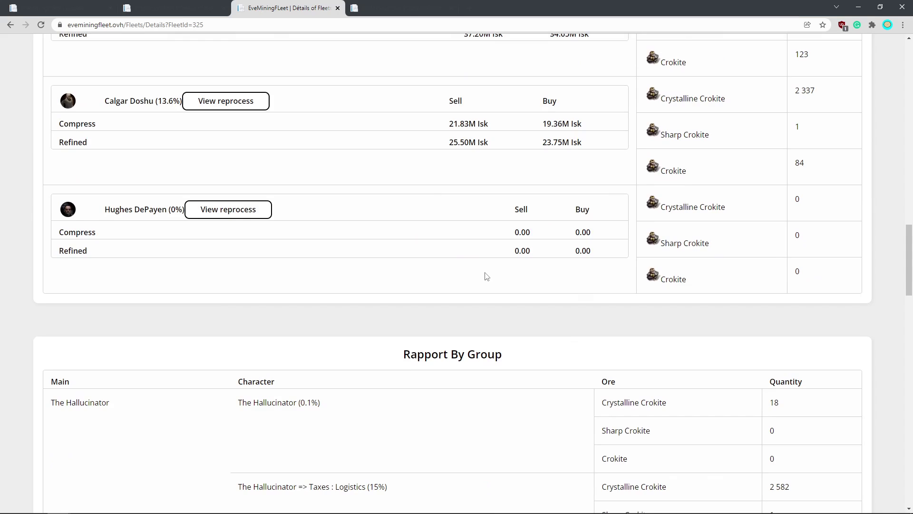
scroll(486, 276, "down", 5)
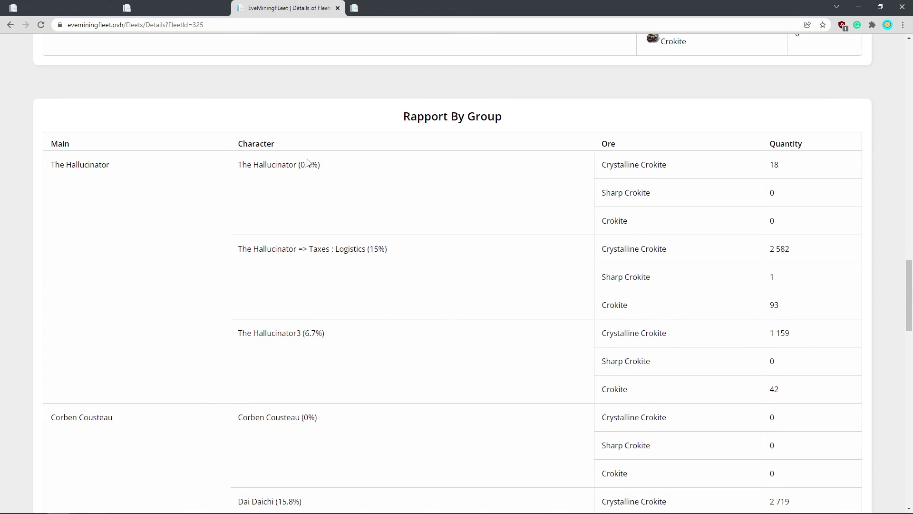
scroll(277, 191, "down", 1)
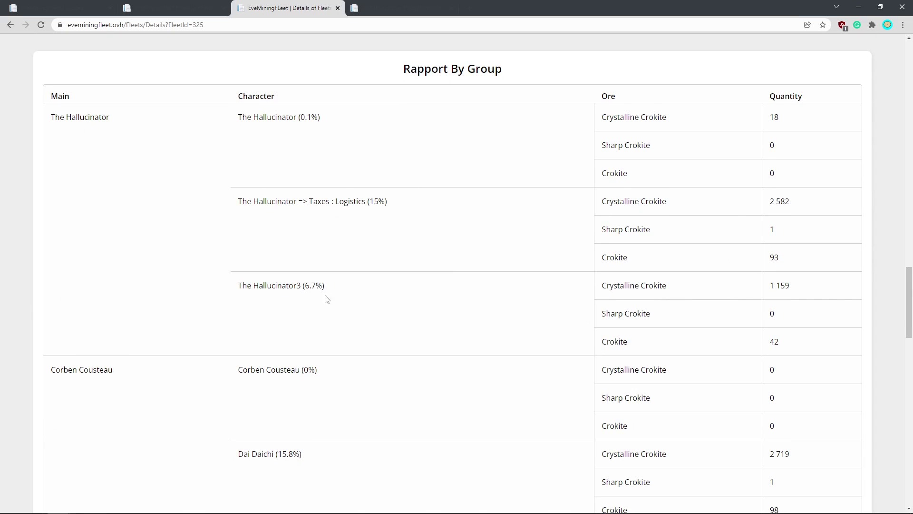
double_click(307, 289)
left_click(350, 302)
left_click_drag(354, 200, 396, 206)
left_click(404, 206)
left_click(548, 251)
scroll(562, 260, "down", 3)
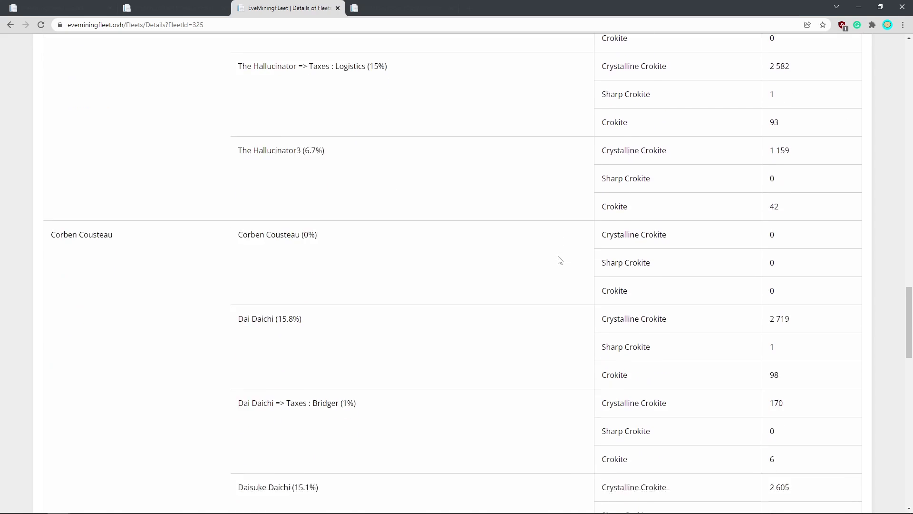
scroll(547, 243, "down", 3)
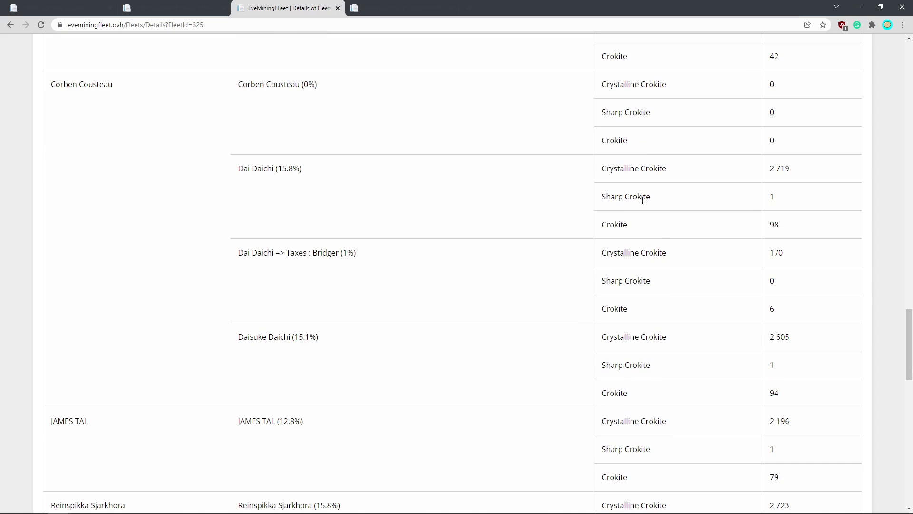
scroll(501, 335, "down", 7)
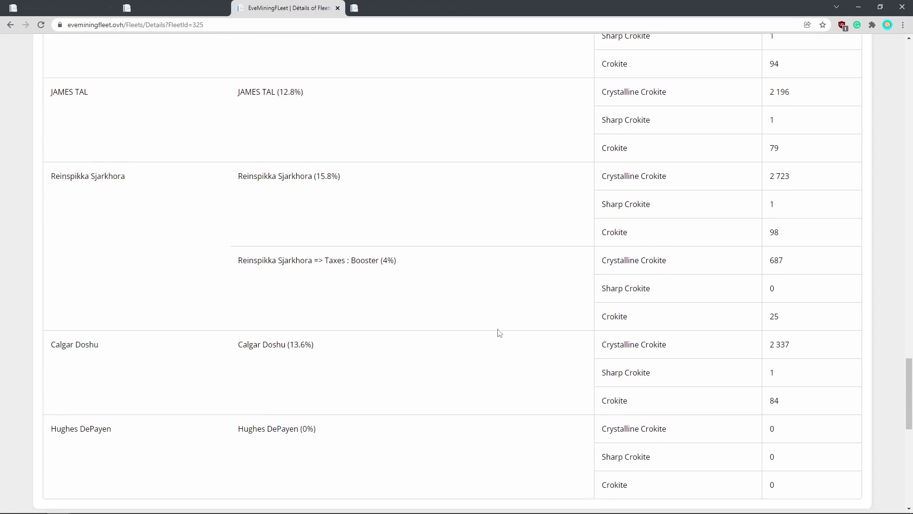
scroll(533, 370, "up", 20)
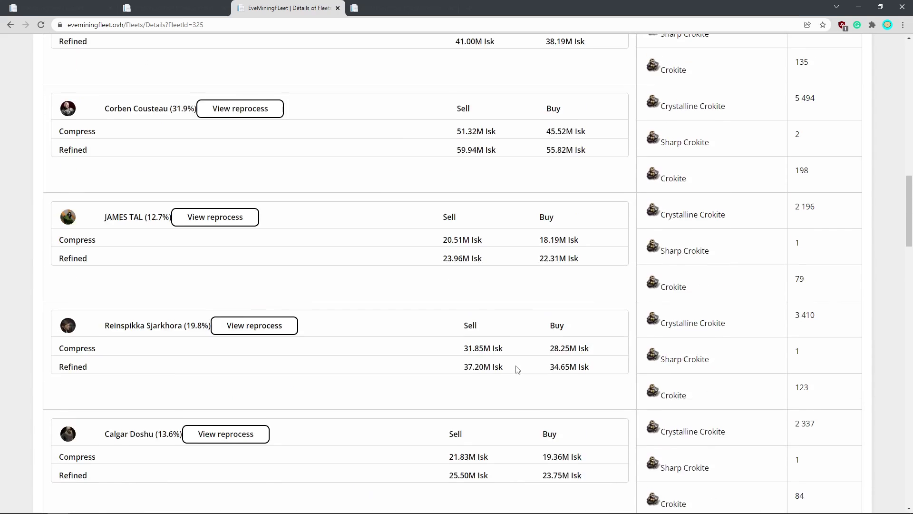
scroll(517, 368, "up", 15)
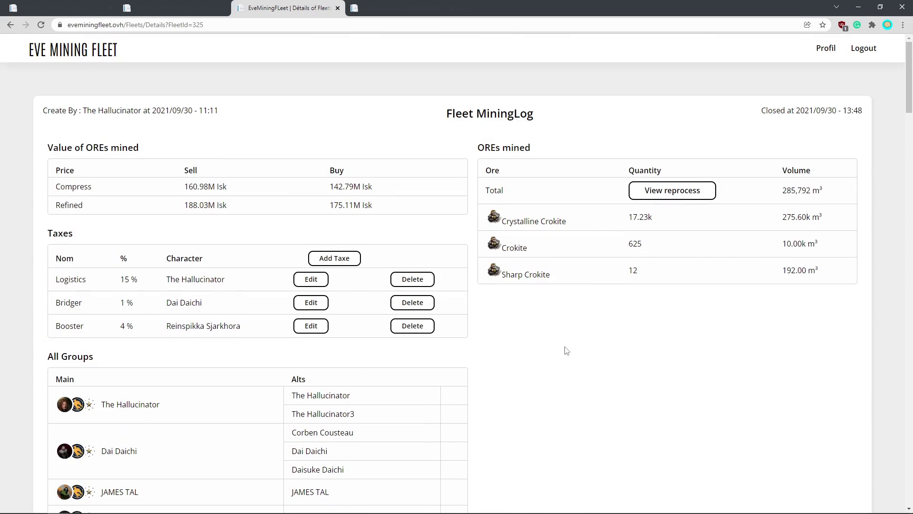